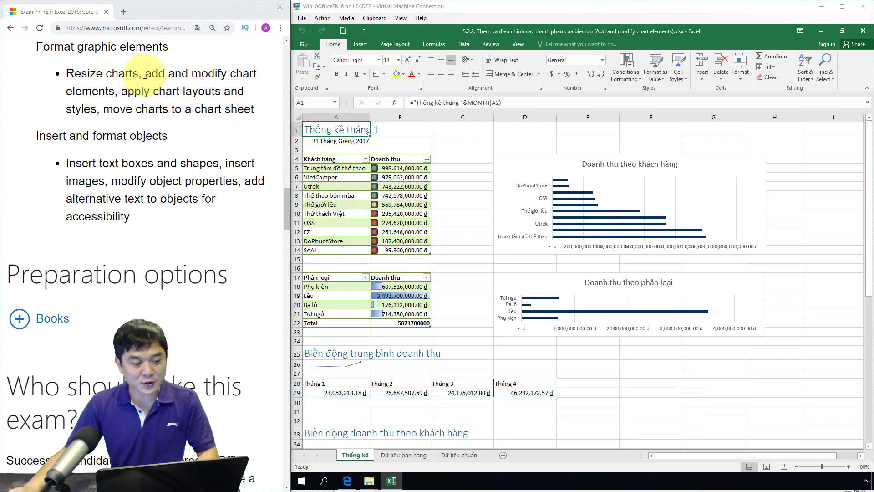
- Highlight the 'add and modify chart elements' objective on the web page, then return to the Excel workbook
{"action": "left_click_drag", "start_coordinate": [145, 75], "coordinate": [113, 92]}
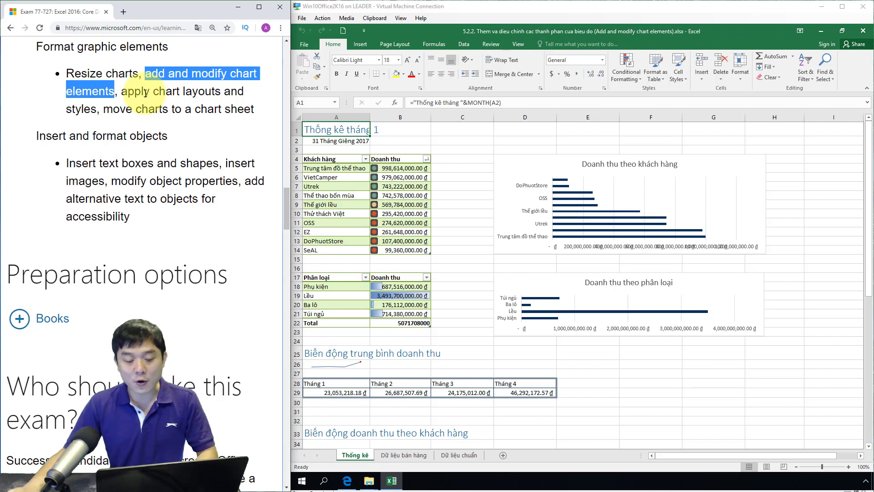
{"action": "left_click", "coordinate": [356, 9]}
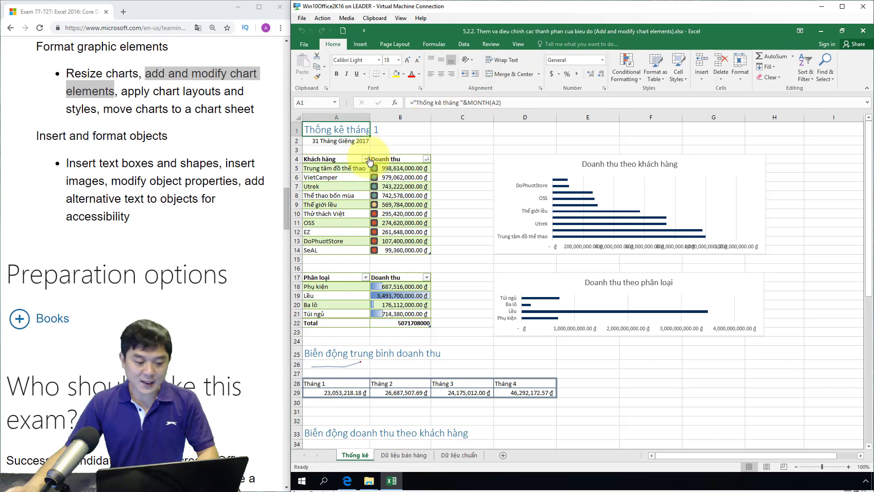
- Scroll down to the customer revenue line chart, select it, and show its Chart Elements list
{"action": "scroll", "coordinate": [356, 196], "scroll_direction": "down", "scroll_amount": 3}
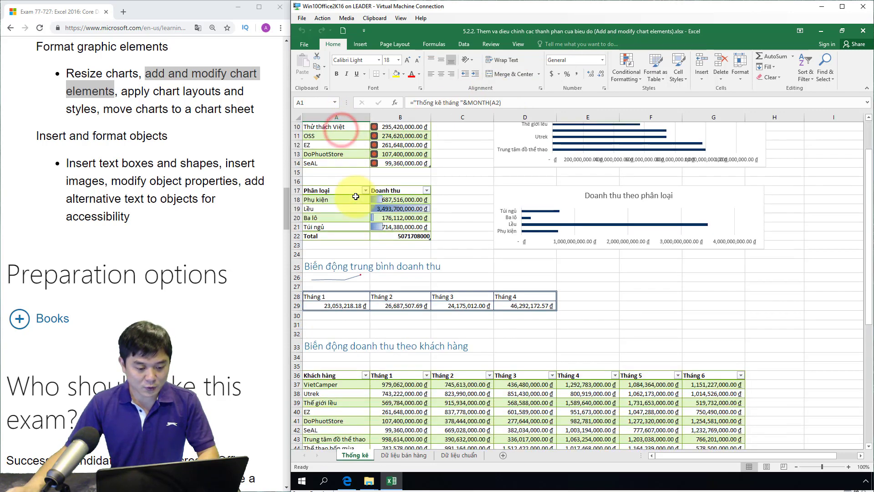
{"action": "scroll", "coordinate": [356, 196], "scroll_direction": "down", "scroll_amount": 4}
{"action": "scroll", "coordinate": [356, 196], "scroll_direction": "down", "scroll_amount": 3}
{"action": "scroll", "coordinate": [355, 196], "scroll_direction": "down", "scroll_amount": 3}
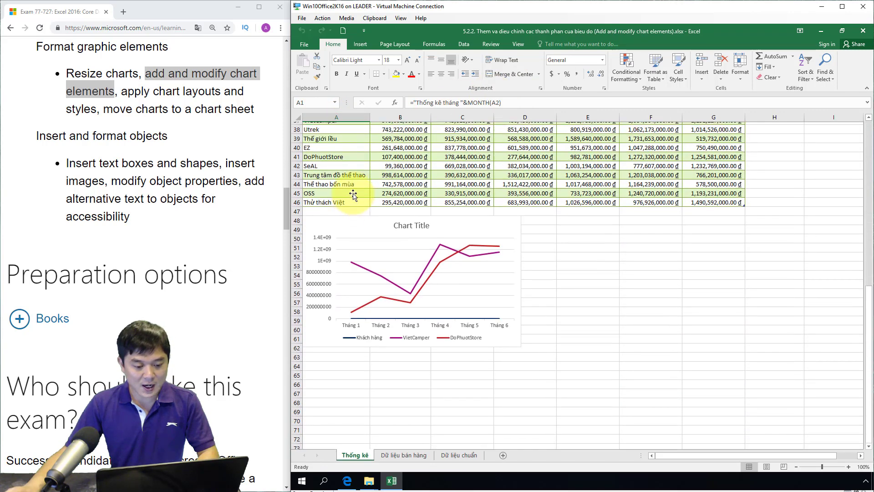
{"action": "scroll", "coordinate": [351, 188], "scroll_direction": "up", "scroll_amount": 3}
{"action": "left_click", "coordinate": [503, 293]}
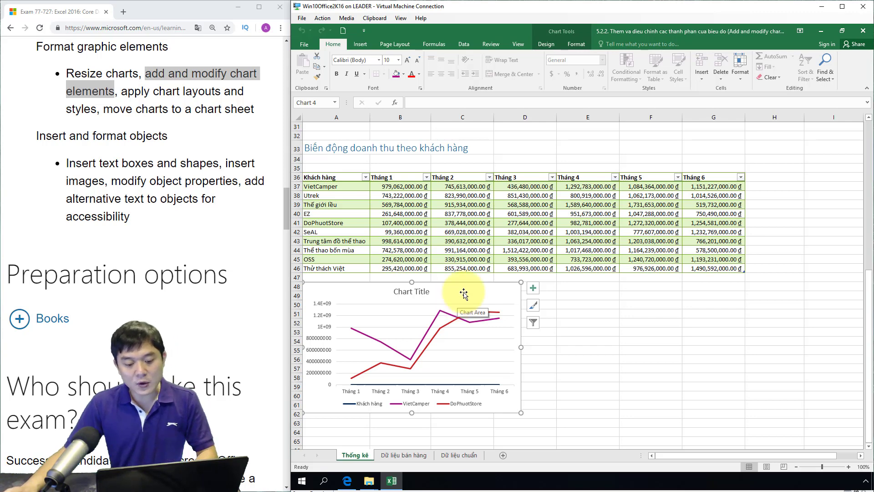
{"action": "left_click", "coordinate": [532, 289]}
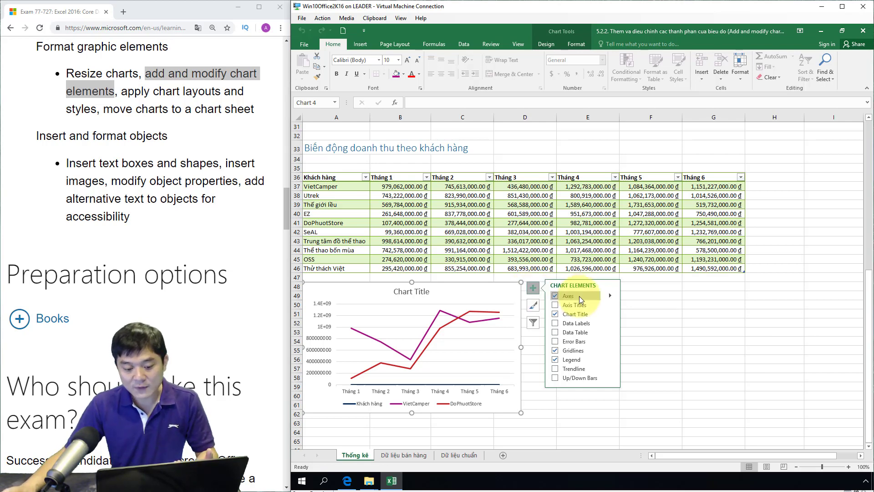
{"action": "mouse_move", "coordinate": [577, 296]}
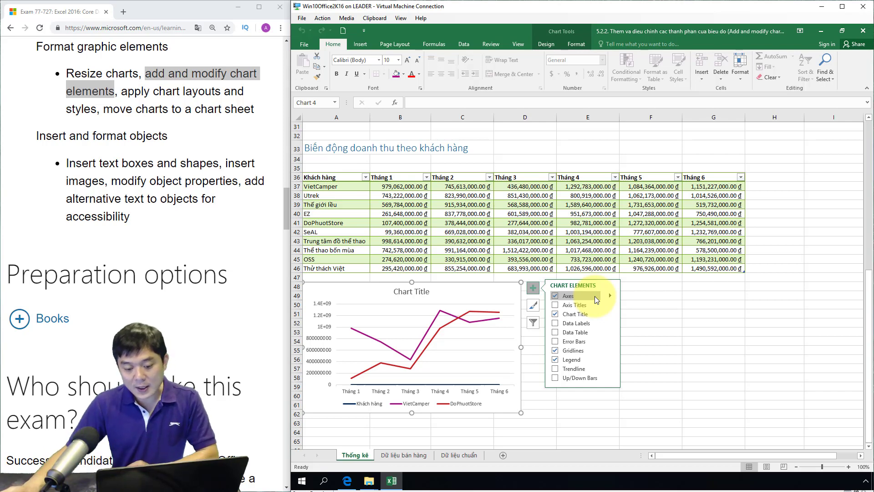
- Toggle Primary Horizontal and Primary Vertical axes off and back on, leaving both axes displayed
{"action": "left_click", "coordinate": [610, 296]}
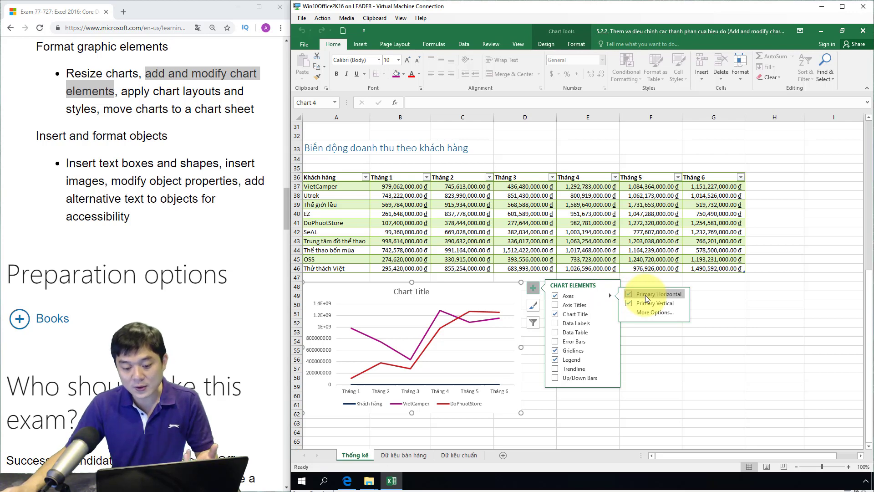
{"action": "left_click", "coordinate": [646, 295]}
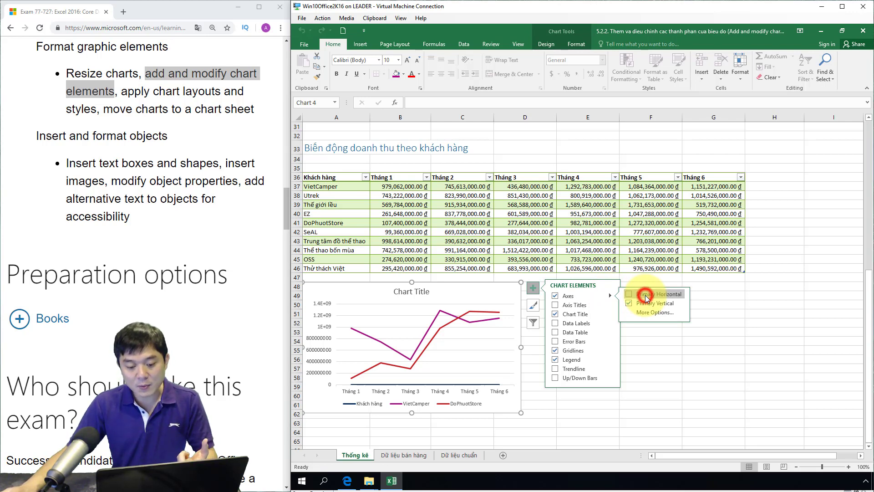
{"action": "left_click", "coordinate": [645, 295]}
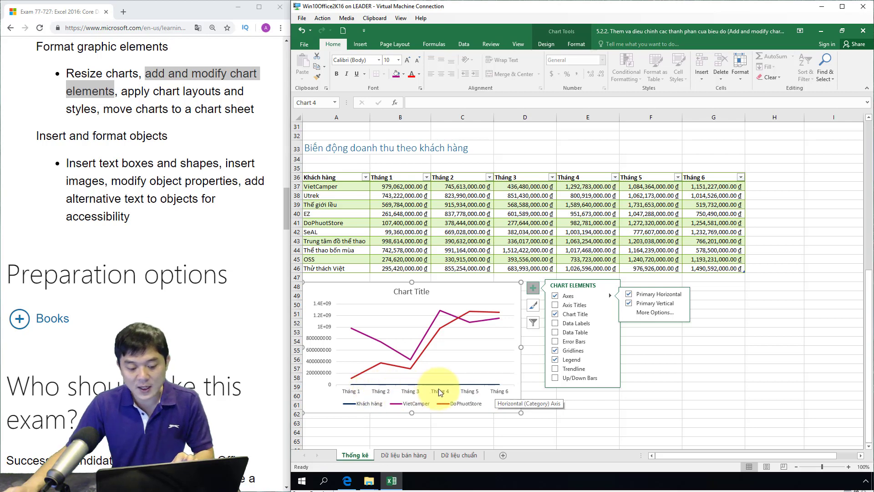
{"action": "left_click", "coordinate": [641, 303]}
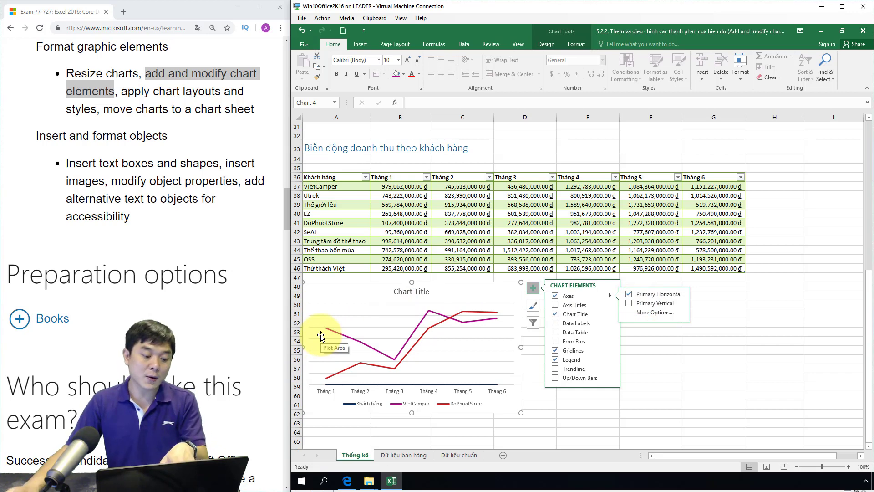
{"action": "left_click", "coordinate": [638, 303]}
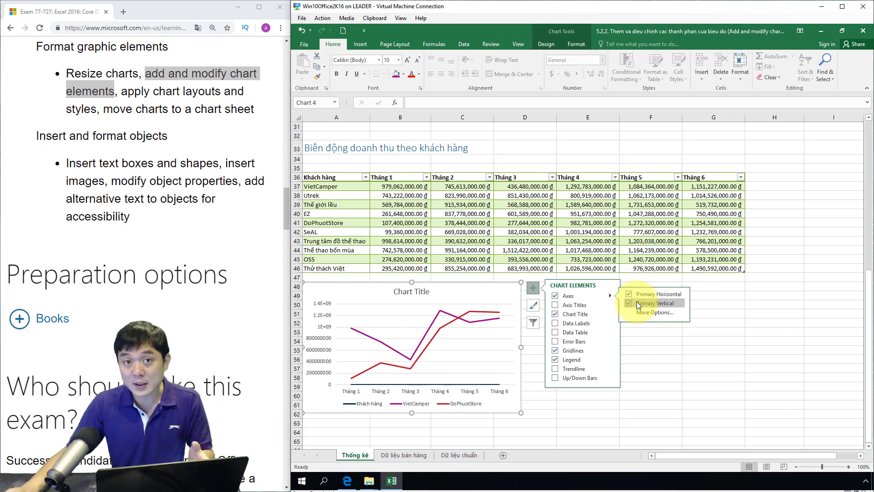
{"action": "left_click", "coordinate": [637, 302]}
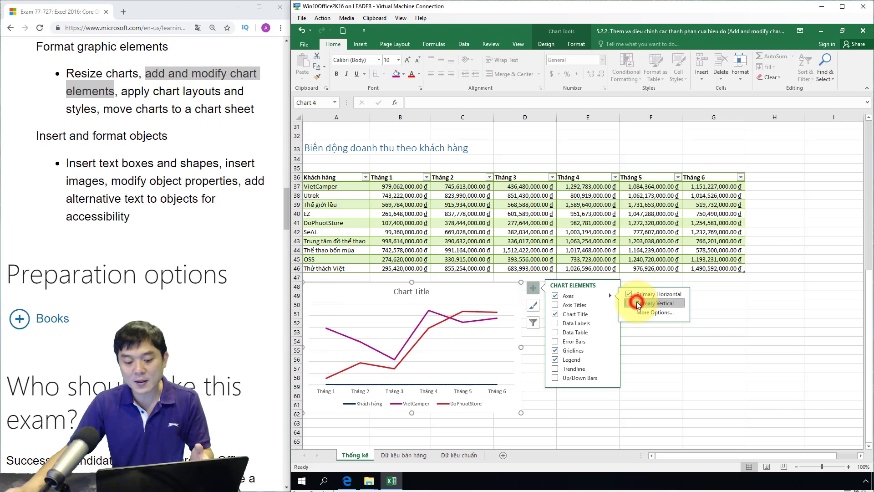
{"action": "left_click", "coordinate": [637, 302]}
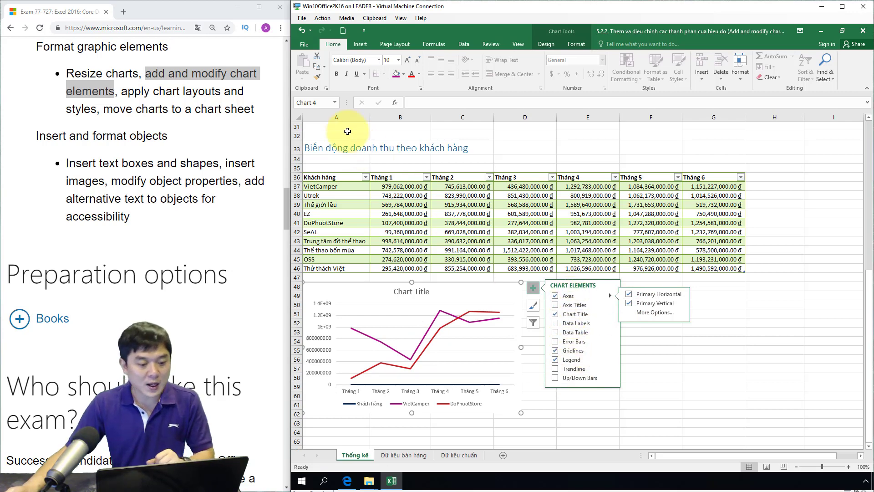
- On the Chart Tools Design tab, display Add Chart Element's Axes and Axis Titles choices
{"action": "left_click", "coordinate": [550, 44]}
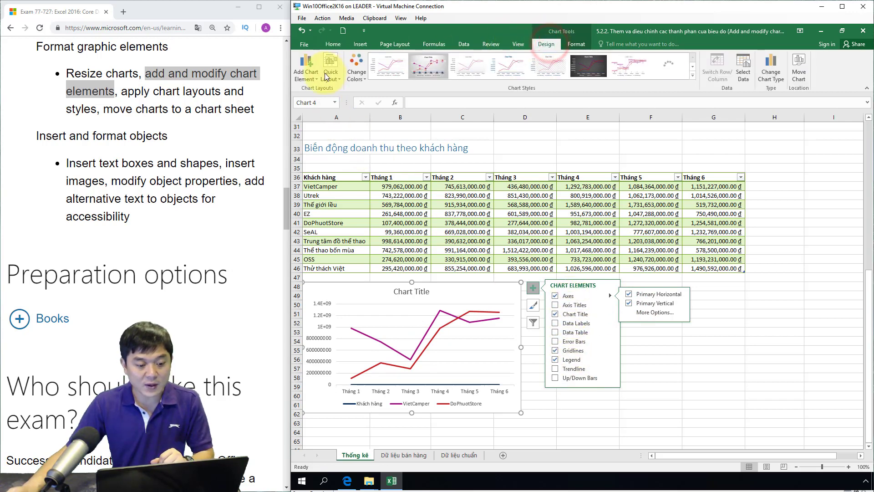
{"action": "left_click", "coordinate": [306, 73]}
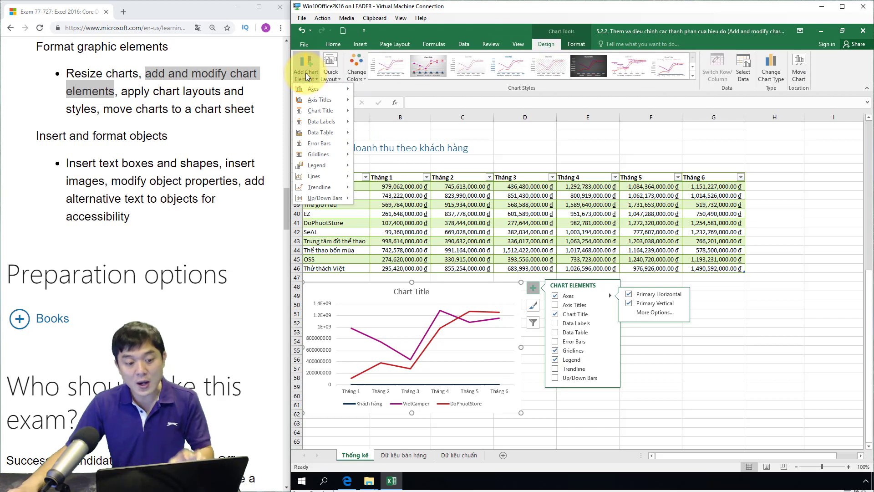
{"action": "left_click", "coordinate": [308, 91]}
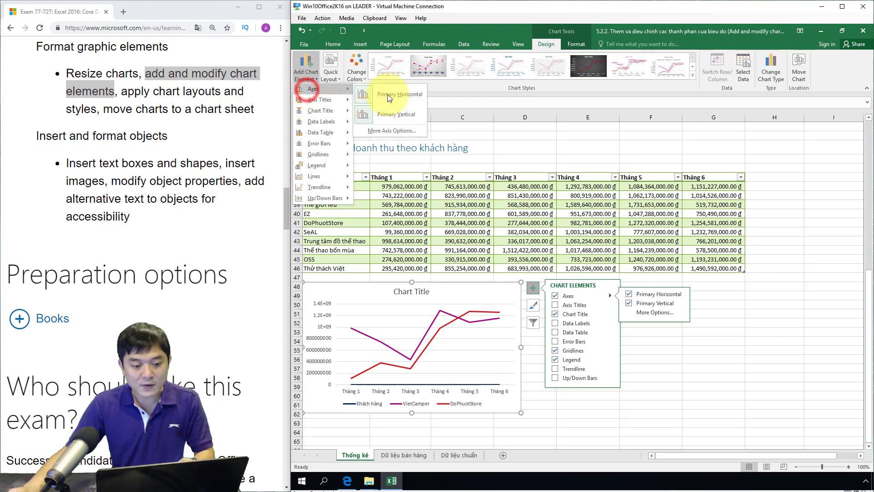
{"action": "mouse_move", "coordinate": [313, 89]}
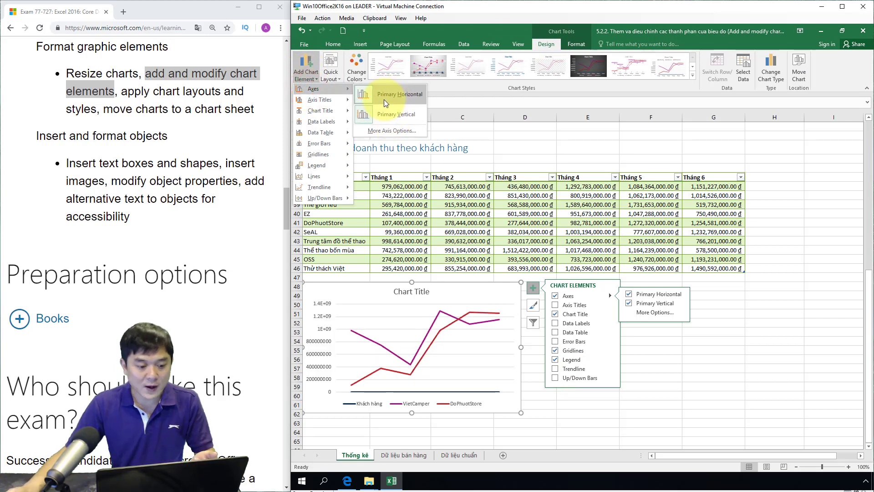
{"action": "left_click", "coordinate": [314, 98]}
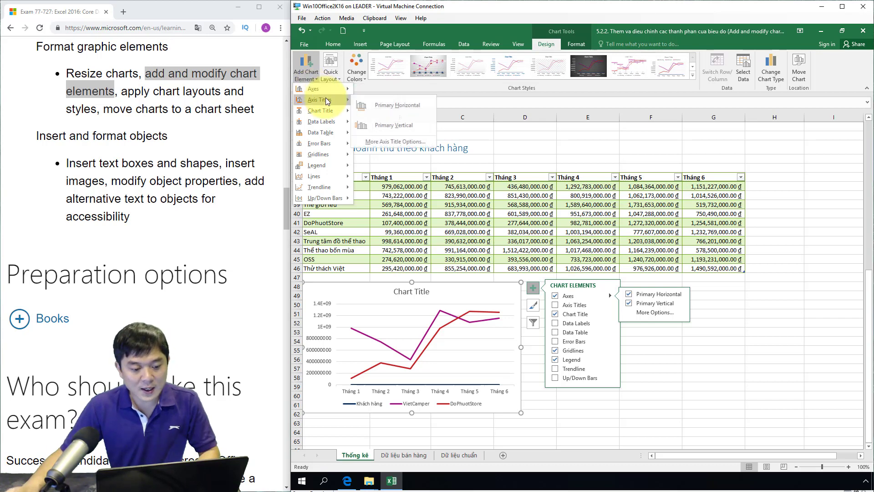
- Add a Primary Horizontal axis title reading 'Quý 2 năm 2017' beneath the month labels
{"action": "left_click", "coordinate": [373, 107]}
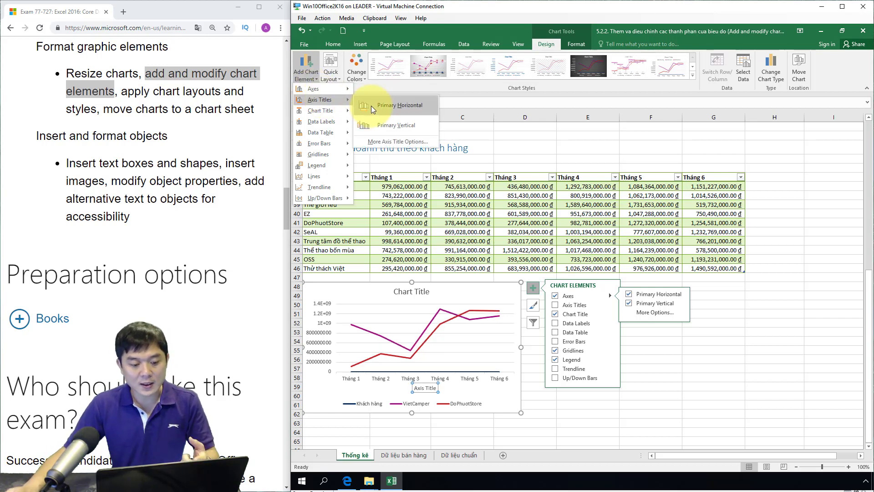
{"action": "left_click", "coordinate": [397, 106]}
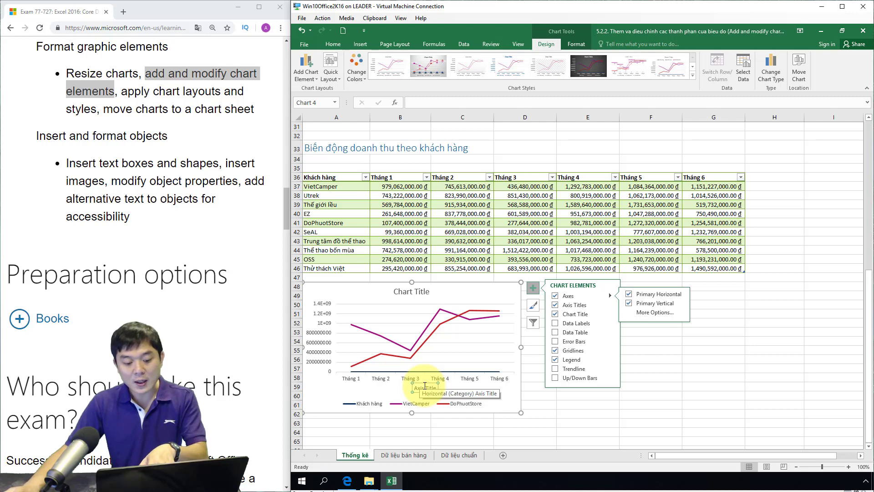
{"action": "left_click", "coordinate": [425, 386]}
{"action": "type", "text": "Quý 2 năm 2"}
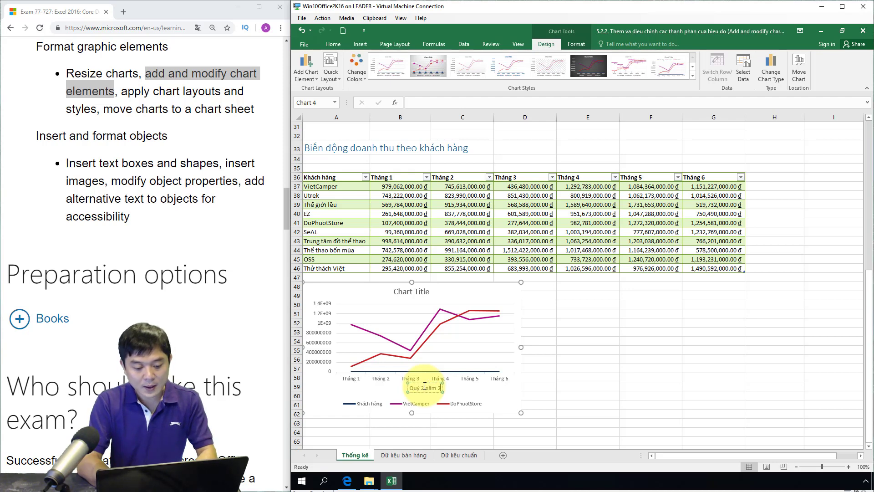
{"action": "type", "text": "01"}
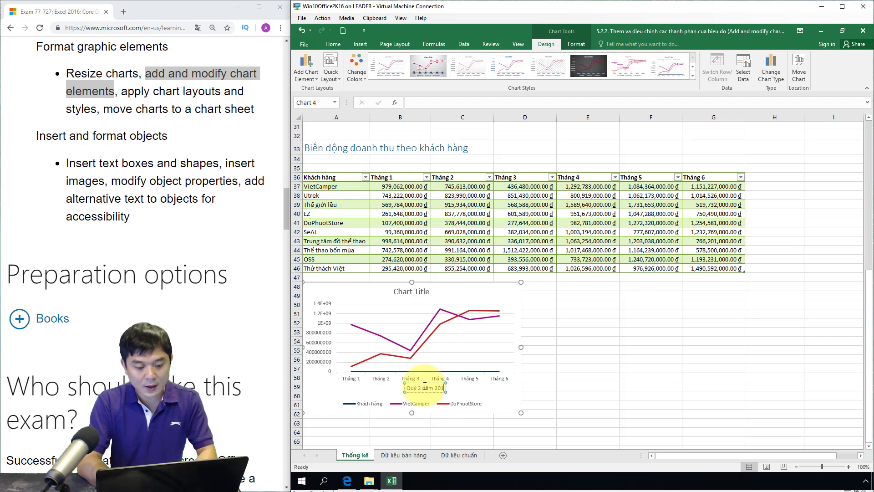
{"action": "type", "text": "7"}
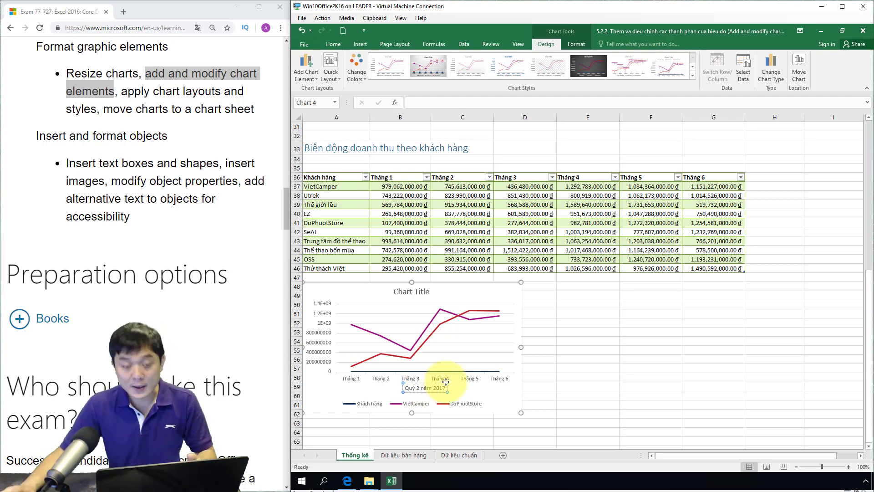
{"action": "left_click", "coordinate": [479, 392]}
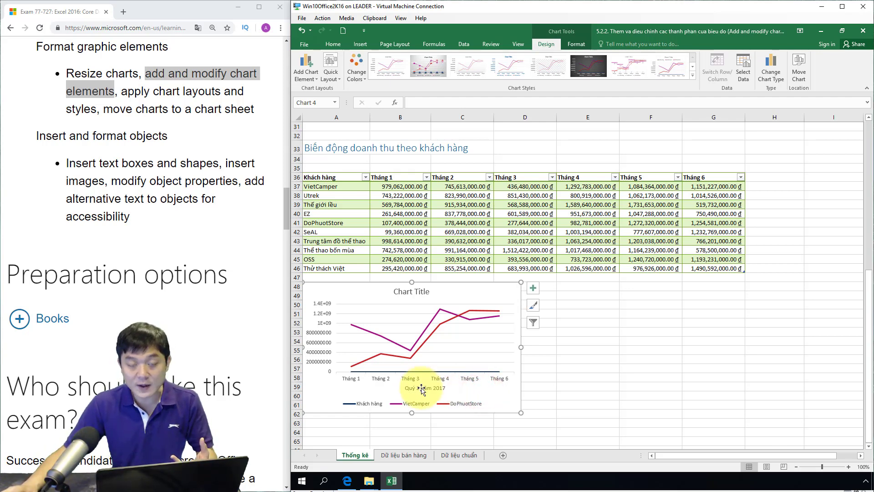
{"action": "left_click", "coordinate": [306, 68]}
{"action": "mouse_move", "coordinate": [319, 99]}
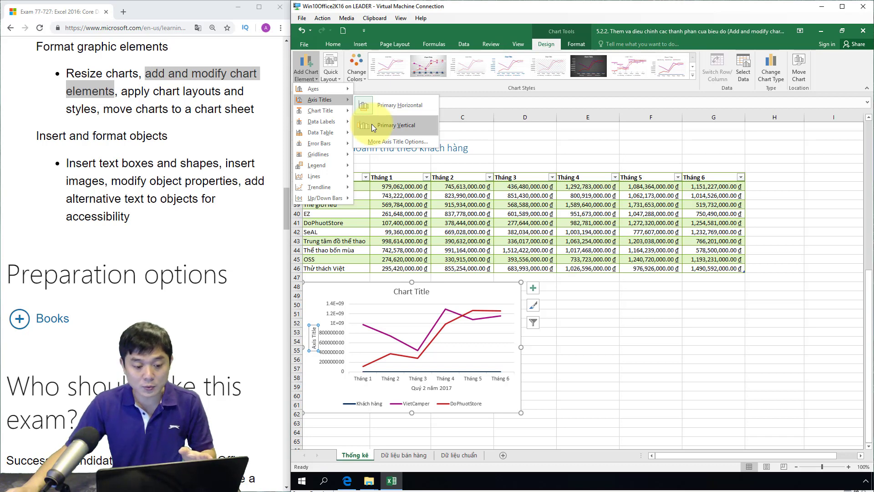
- Set the chart title to Centered Overlay at the top of the plot
{"action": "left_click", "coordinate": [320, 111]}
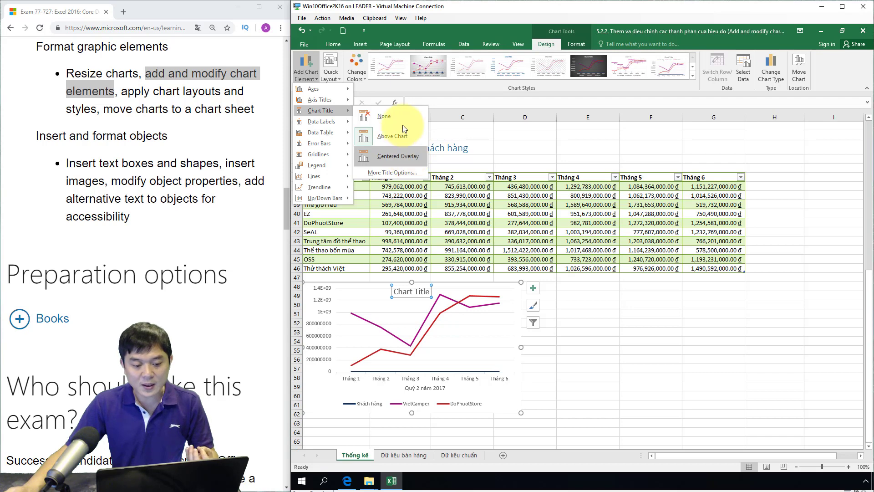
{"action": "left_click", "coordinate": [387, 159]}
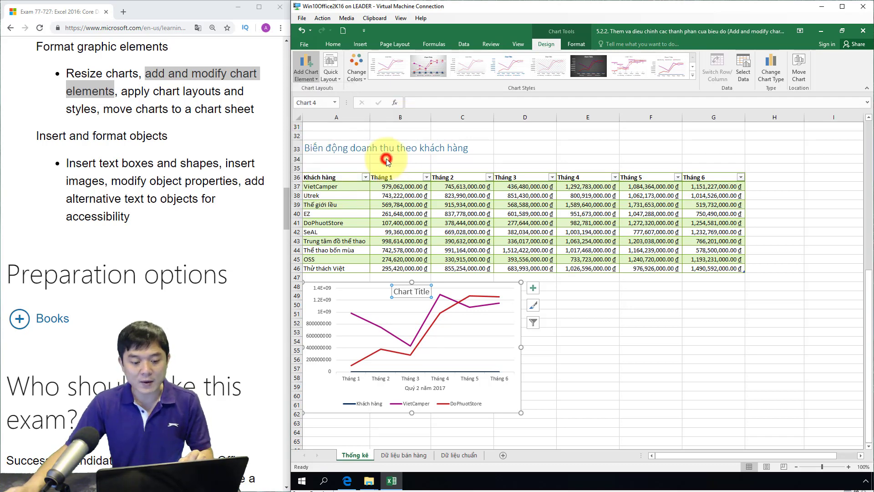
- Change the chart title placeholder text to 'Biến động doanh thu'
{"action": "left_click", "coordinate": [416, 292]}
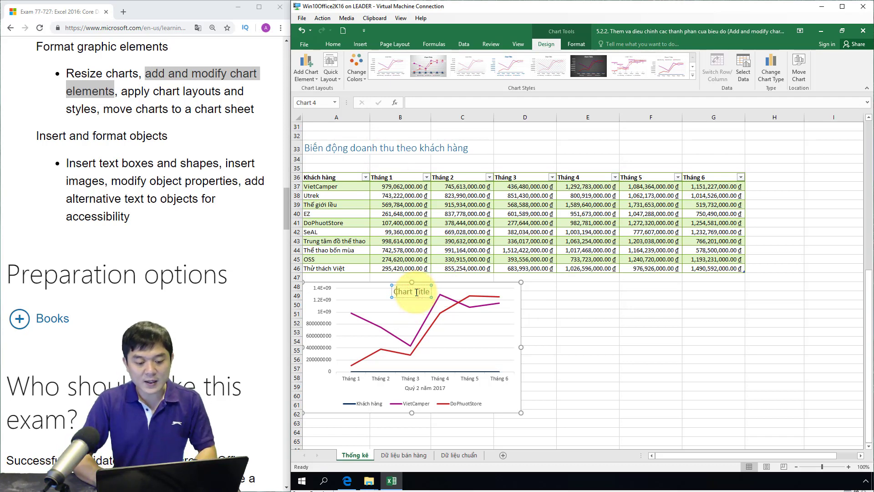
{"action": "triple_click", "coordinate": [416, 292]}
{"action": "type", "text": "Bi"}
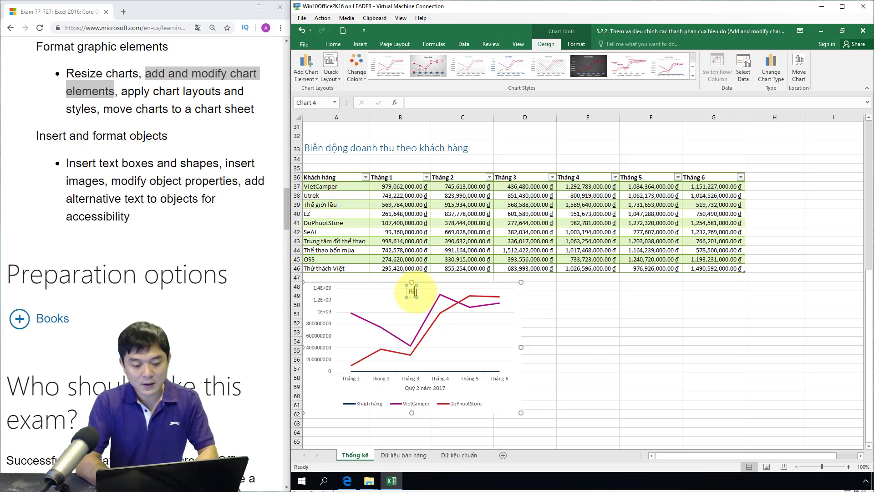
{"action": "type", "text": "ến động doanh"}
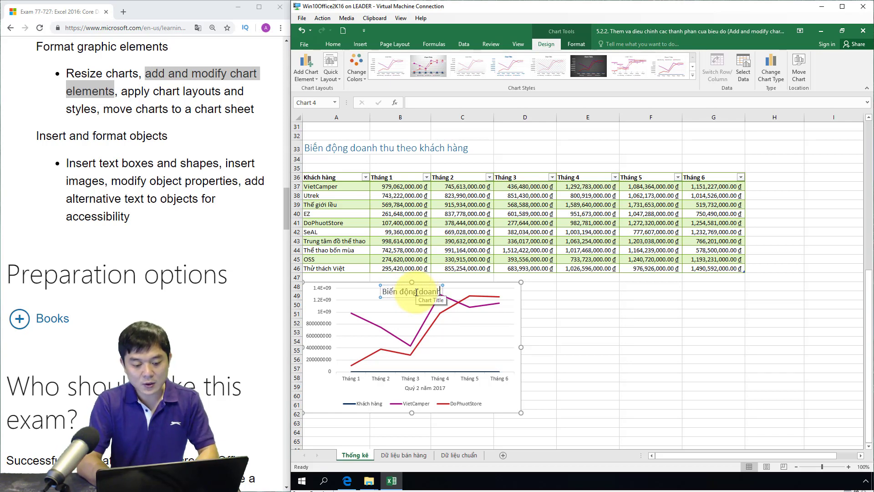
{"action": "type", "text": " thủ"}
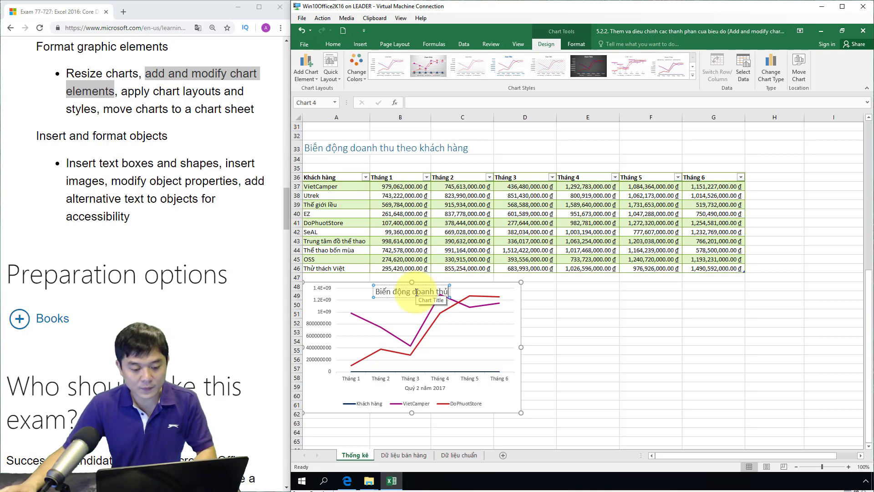
- Preview the Data Labels choices without applying them, then select the plot area
{"action": "left_click", "coordinate": [312, 80]}
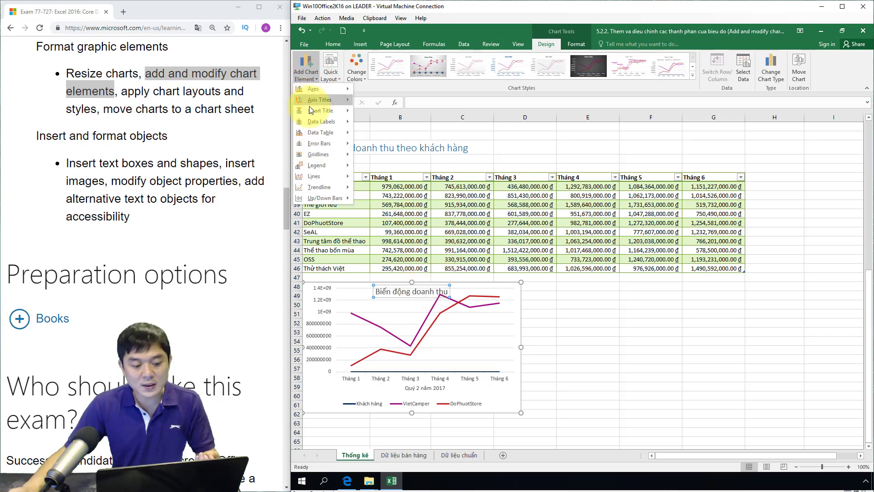
{"action": "mouse_move", "coordinate": [321, 121]}
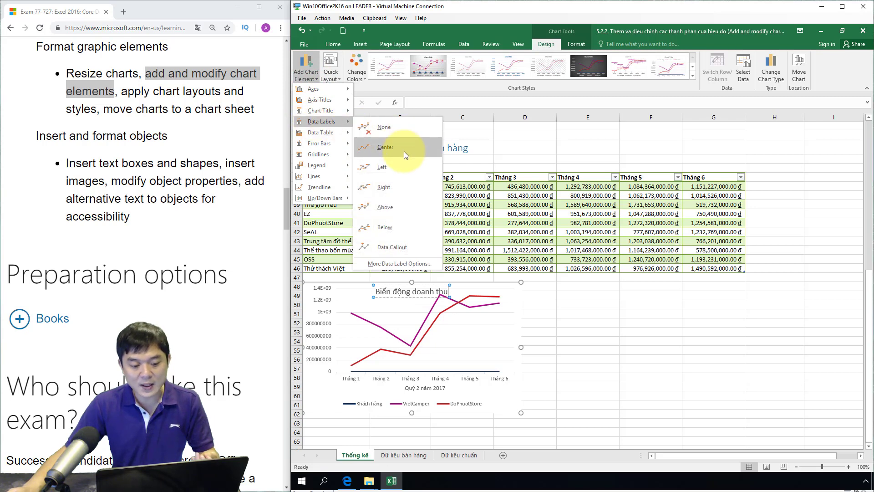
{"action": "left_click", "coordinate": [511, 292]}
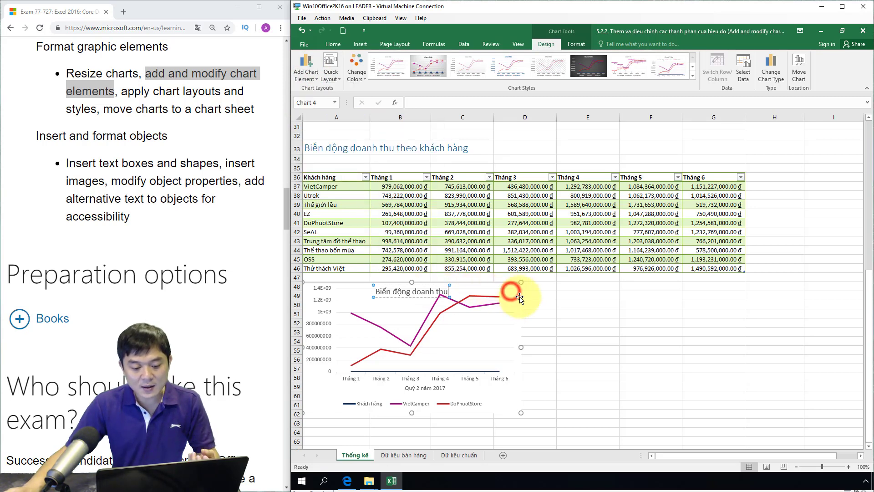
{"action": "left_click", "coordinate": [512, 321]}
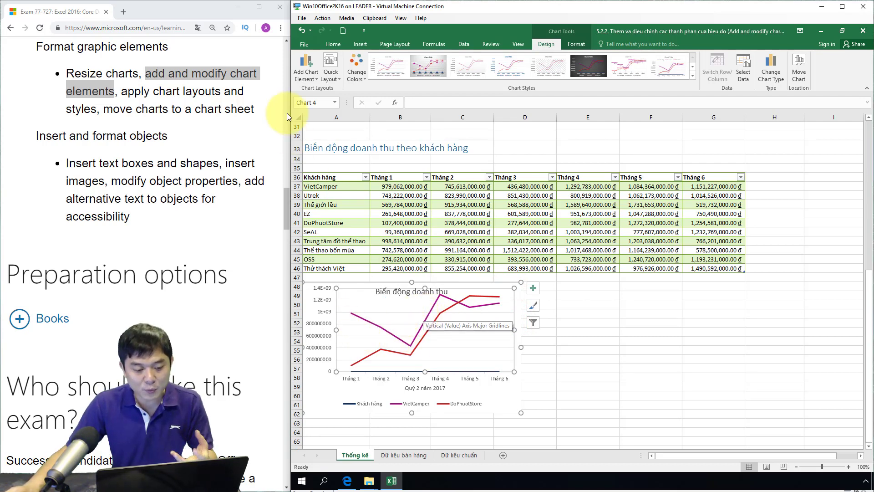
{"action": "left_click", "coordinate": [305, 69]}
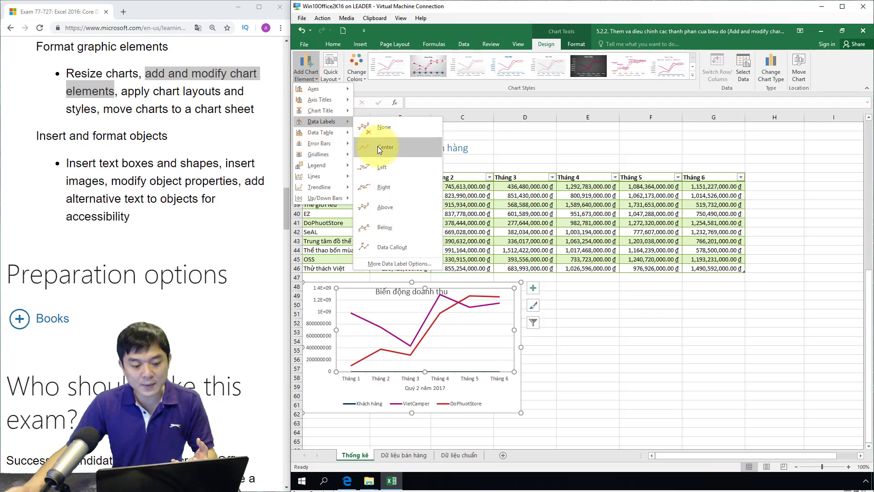
{"action": "mouse_move", "coordinate": [321, 121]}
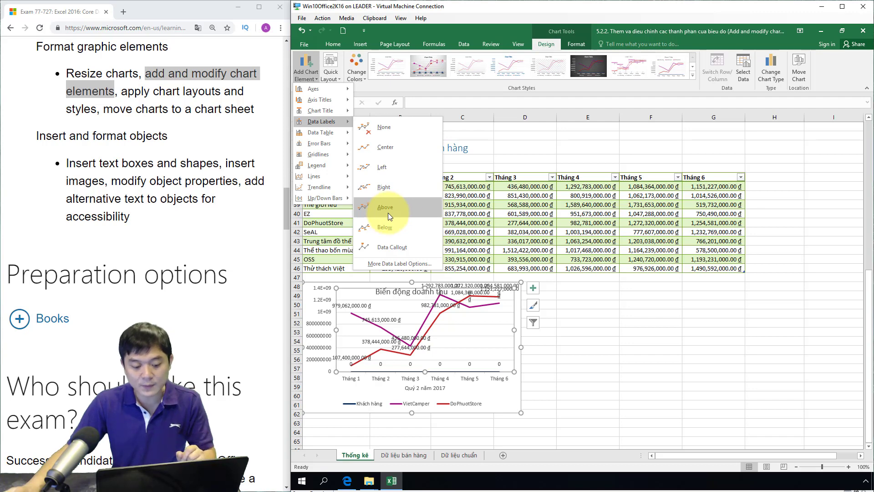
- Select only the VietCamper line and place its data labels Below each point
{"action": "left_click", "coordinate": [328, 387]}
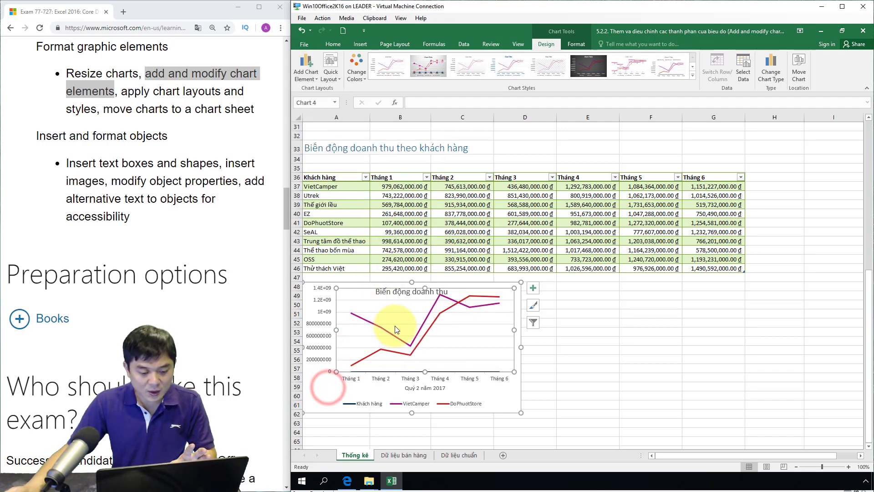
{"action": "left_click", "coordinate": [384, 329]}
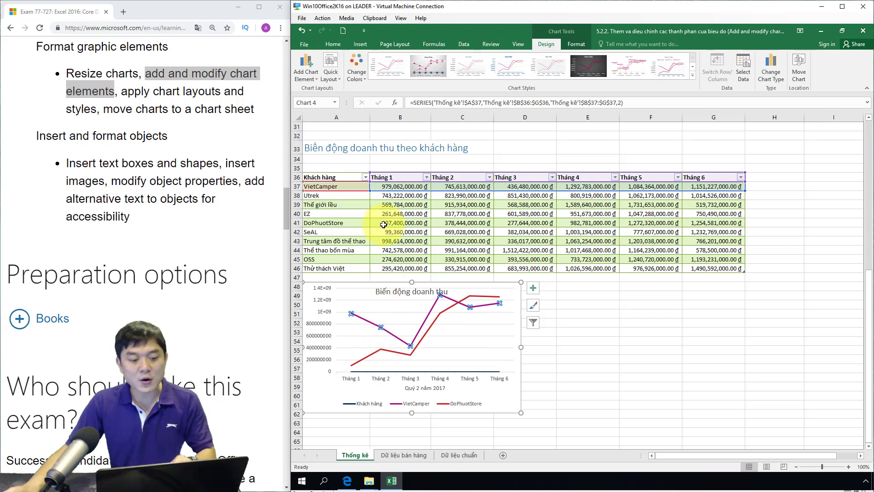
{"action": "left_click", "coordinate": [305, 68]}
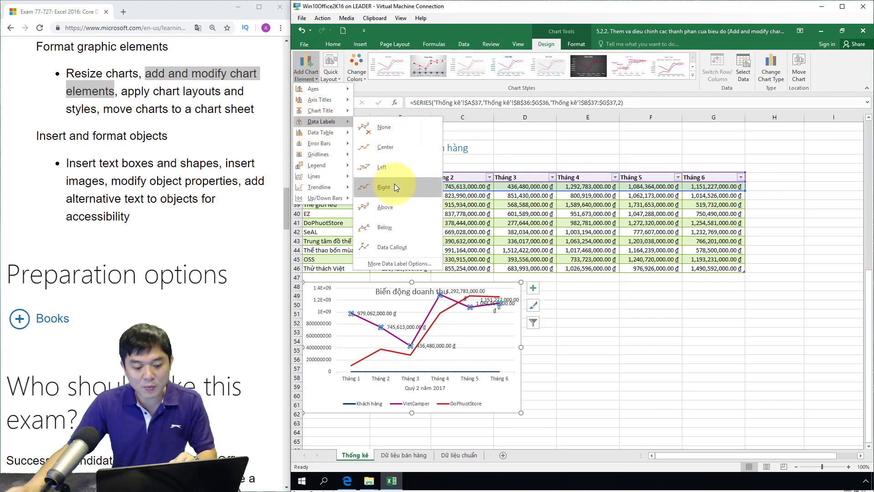
{"action": "left_click", "coordinate": [392, 222]}
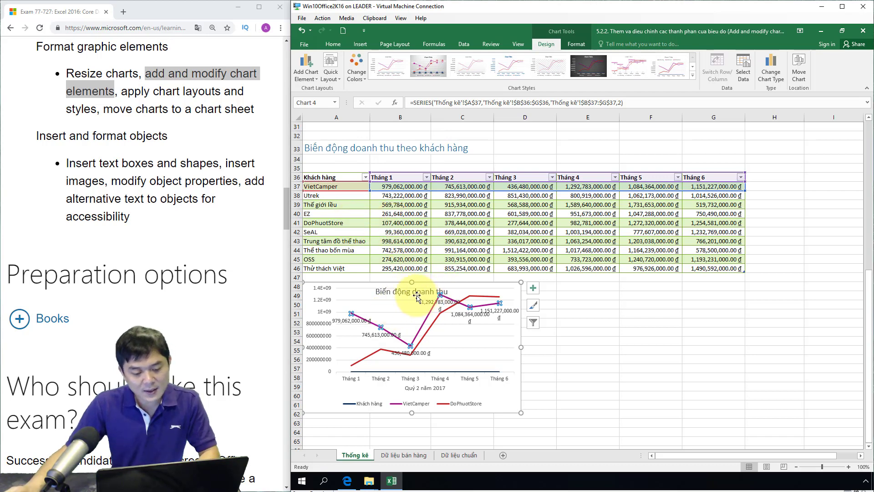
{"action": "left_click", "coordinate": [308, 72]}
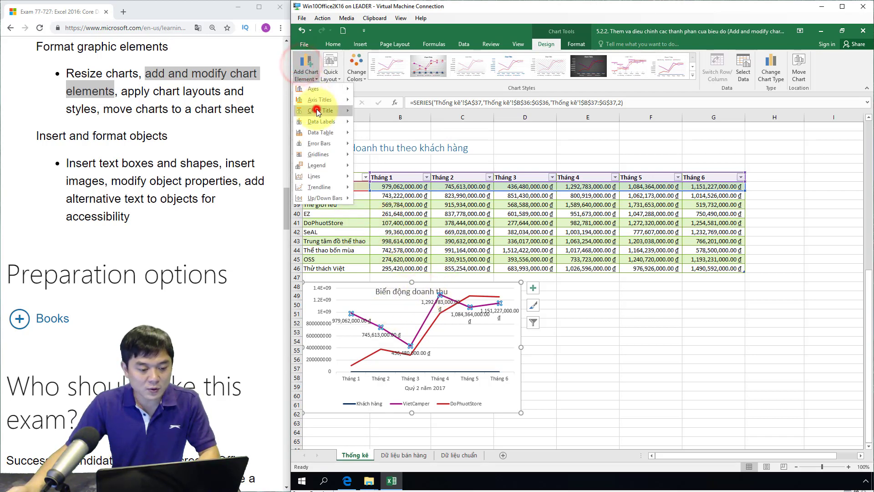
- Set the chart title position to Above Chart, clear of the plotted lines
{"action": "left_click", "coordinate": [319, 110]}
{"action": "left_click", "coordinate": [389, 136]}
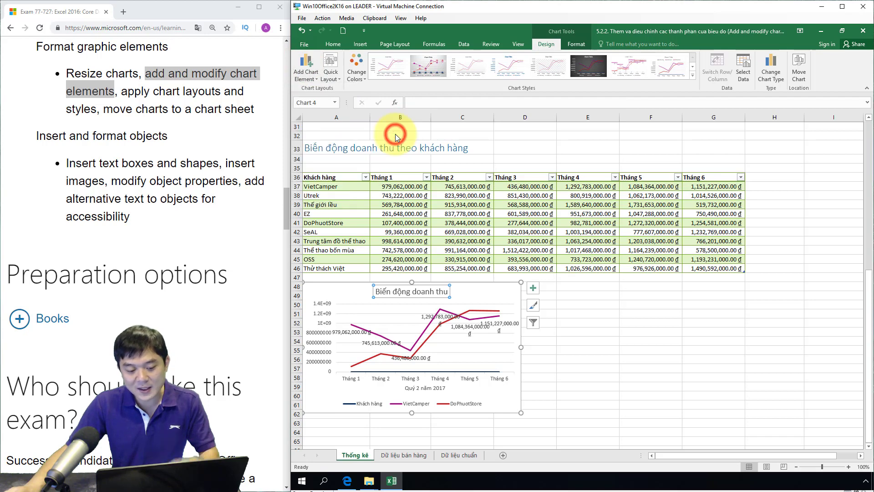
{"action": "left_click", "coordinate": [478, 296]}
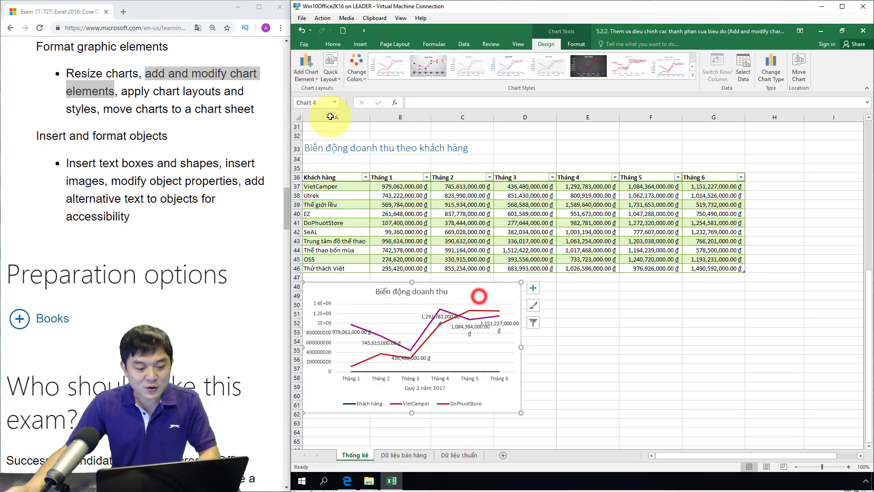
{"action": "left_click", "coordinate": [308, 77]}
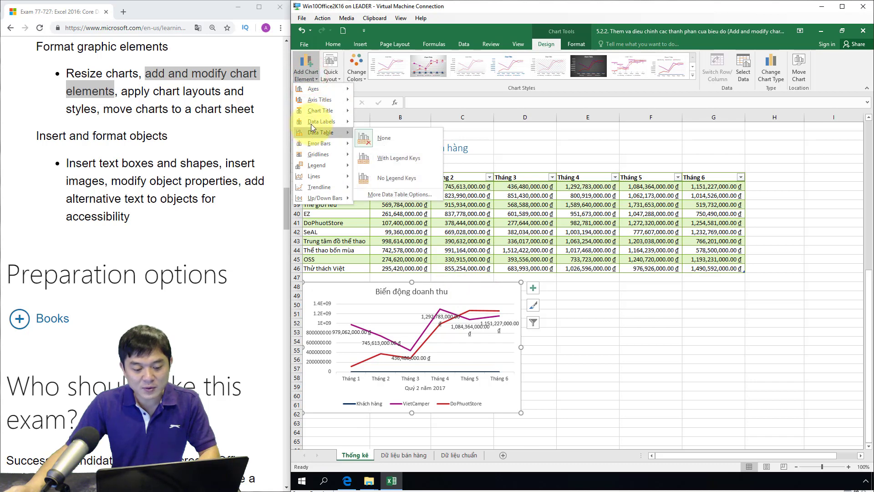
{"action": "mouse_move", "coordinate": [320, 132]}
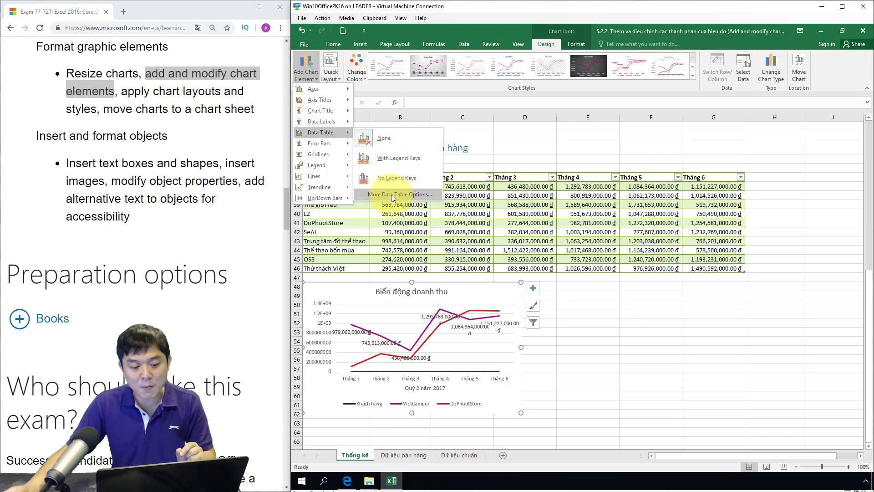
- Add a data table with legend keys, keeping horizontal and outline borders but no vertical borders
{"action": "left_click", "coordinate": [392, 195]}
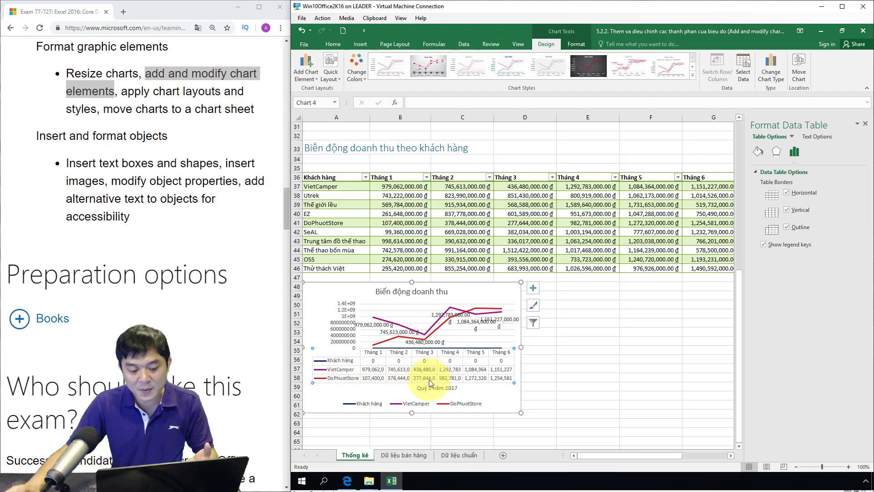
{"action": "left_click", "coordinate": [800, 195]}
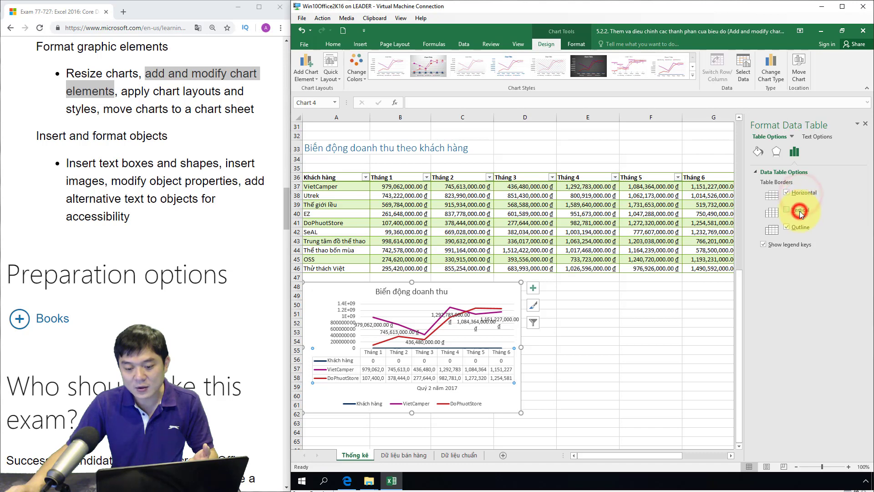
{"action": "left_click", "coordinate": [799, 211]}
{"action": "left_click", "coordinate": [799, 229]}
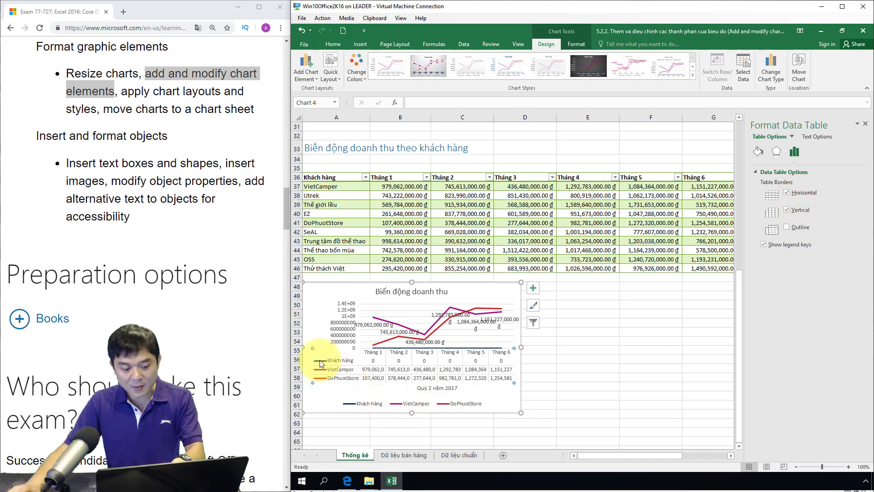
{"action": "left_click", "coordinate": [799, 229]}
{"action": "left_click", "coordinate": [795, 209]}
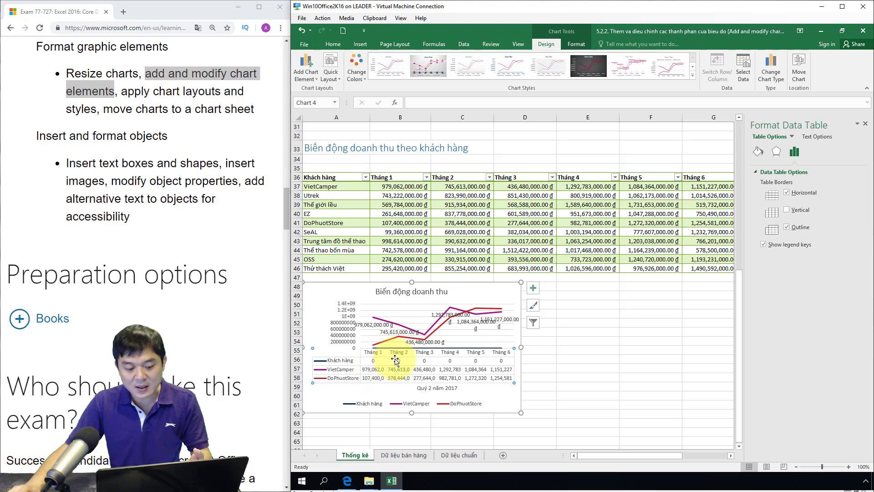
{"action": "left_click", "coordinate": [801, 210]}
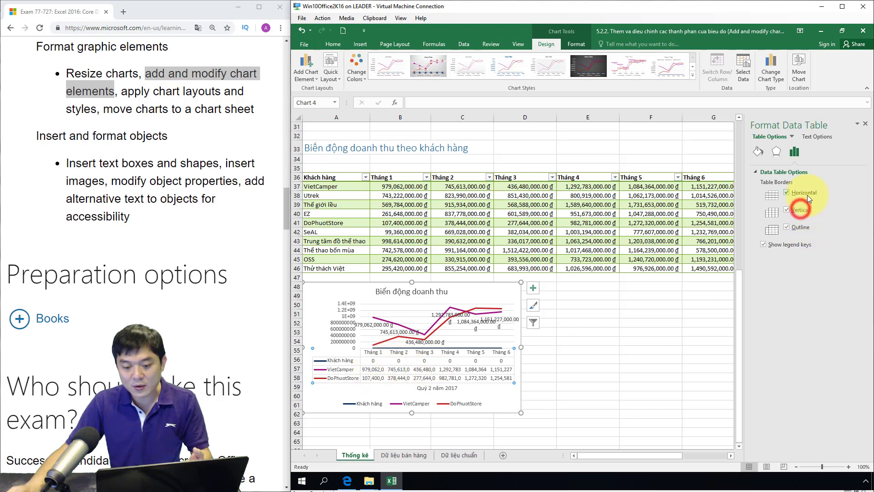
{"action": "left_click", "coordinate": [807, 194]}
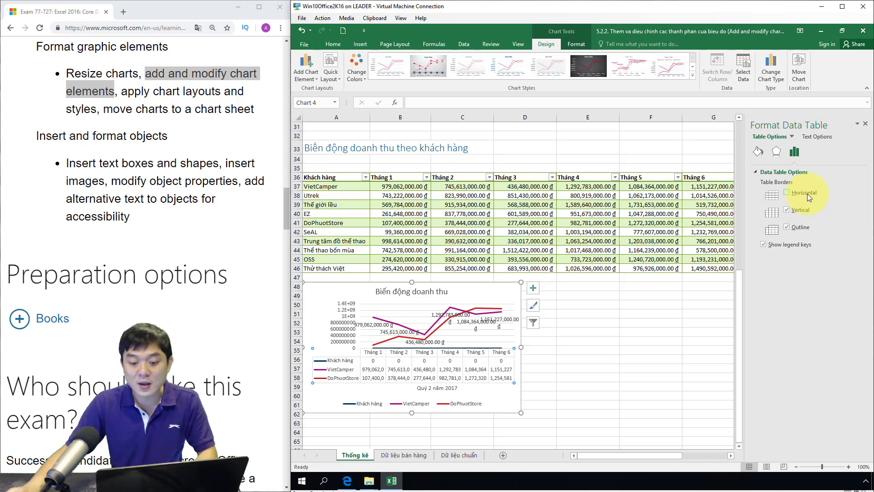
{"action": "left_click", "coordinate": [801, 210]}
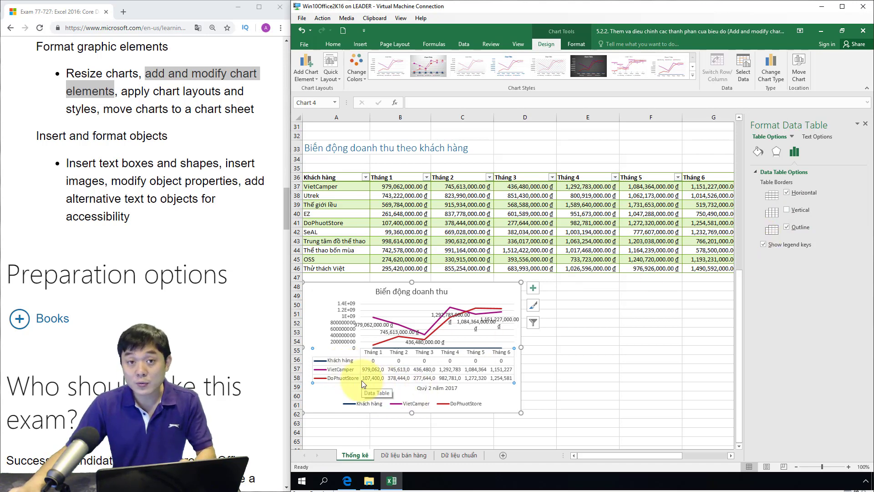
{"action": "left_click", "coordinate": [578, 367]}
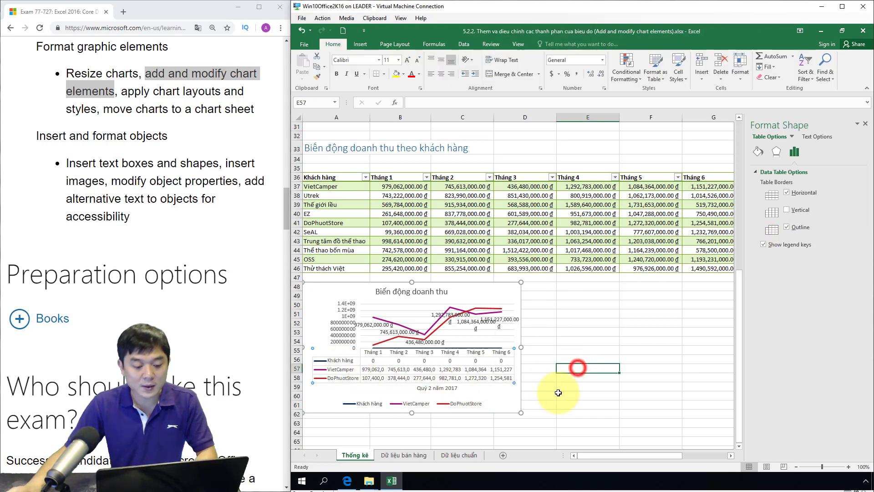
{"action": "left_click", "coordinate": [504, 403]}
{"action": "left_click", "coordinate": [316, 75]}
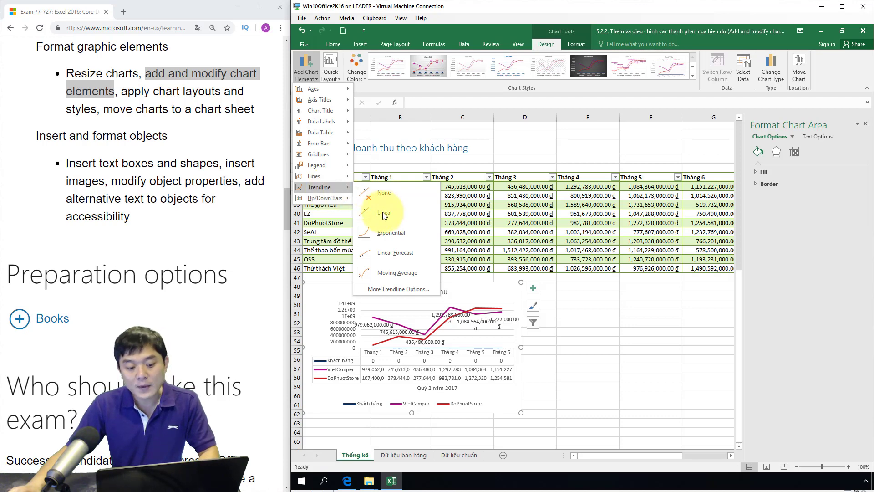
{"action": "mouse_move", "coordinate": [316, 177]}
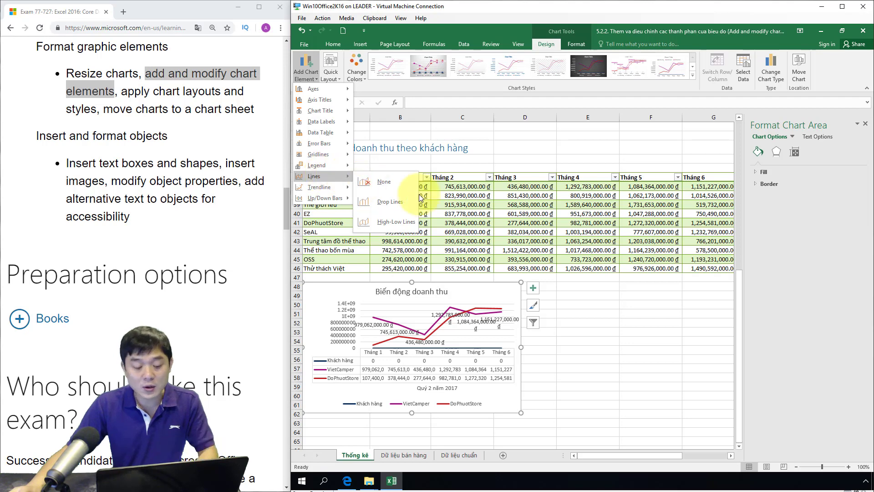
{"action": "left_click", "coordinate": [482, 207]}
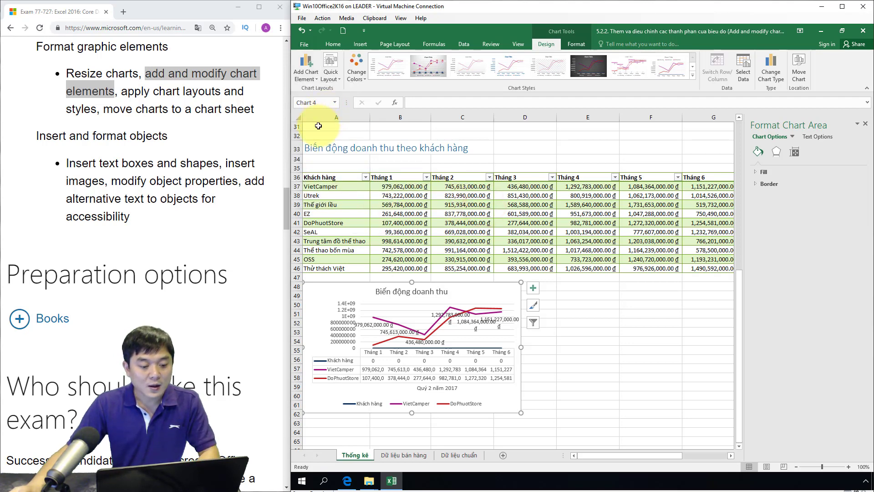
{"action": "left_click", "coordinate": [474, 288]}
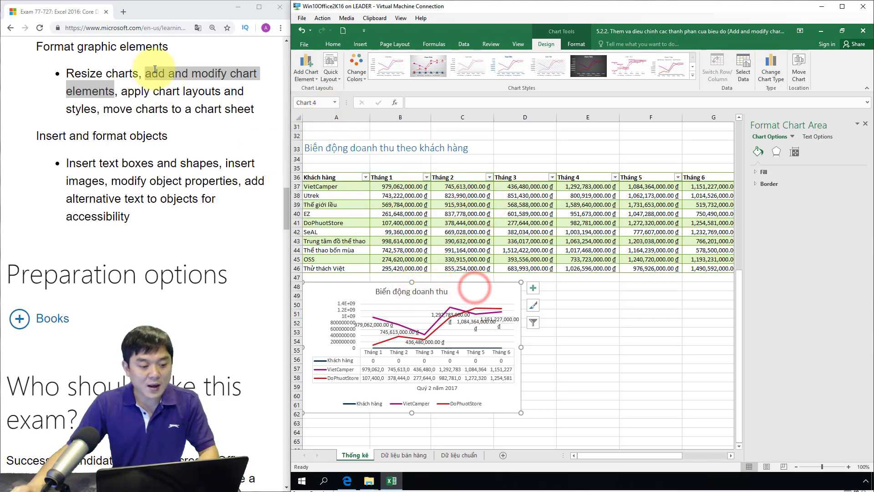